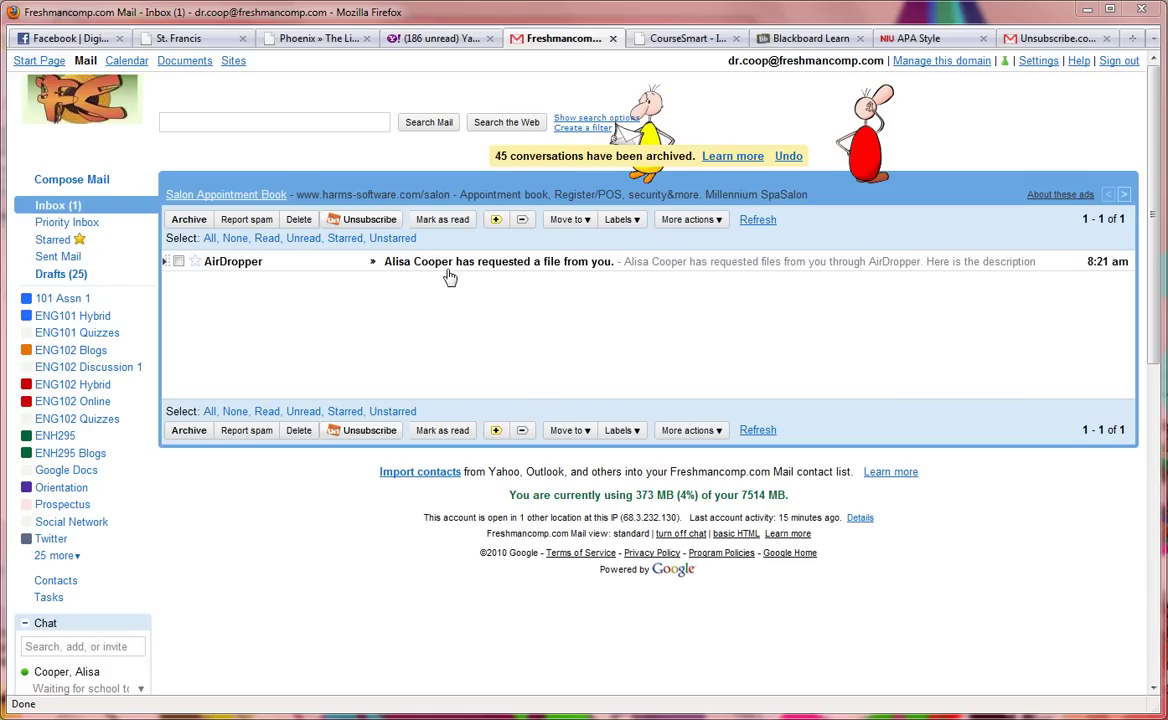
Open the AirDropper message in the inbox saying a file has been requested from you.
left_click(530, 268)
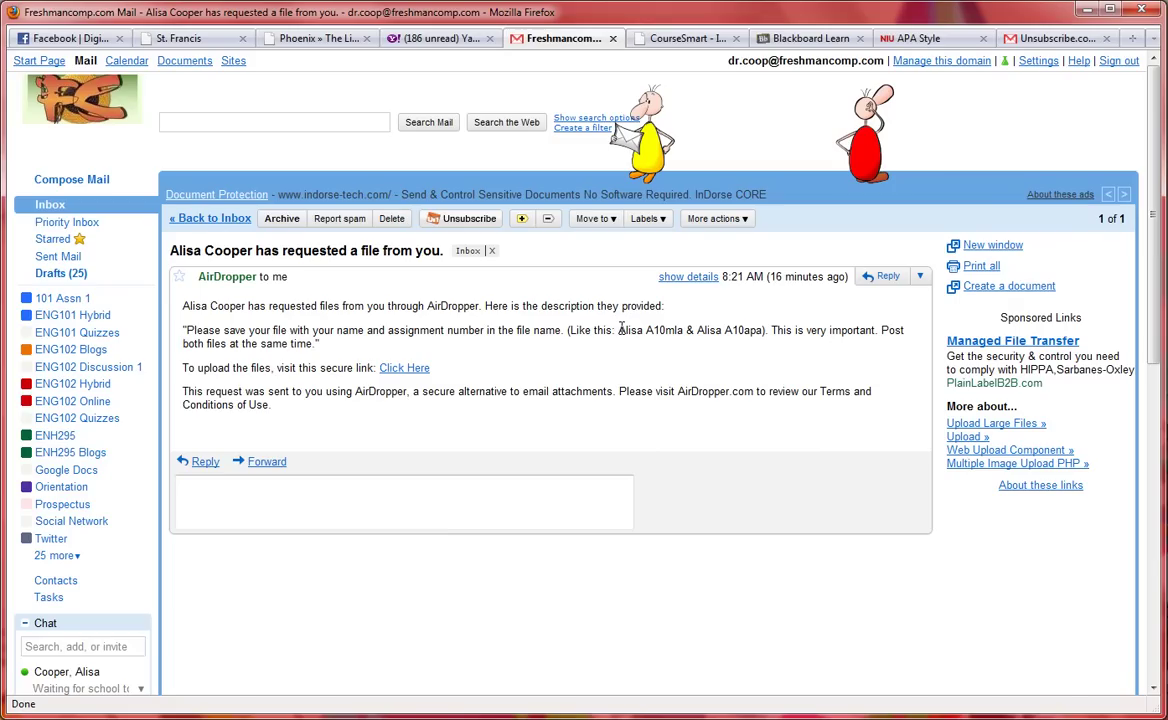
left_click_drag(619, 330, 683, 331)
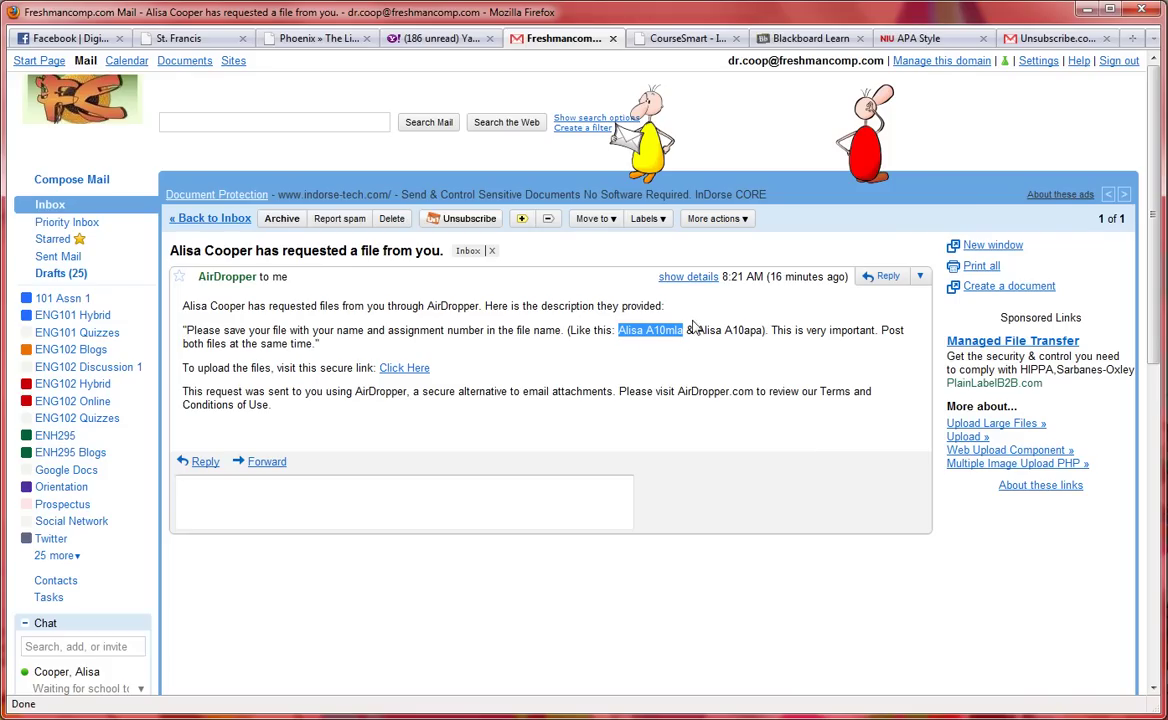
left_click_drag(697, 330, 765, 332)
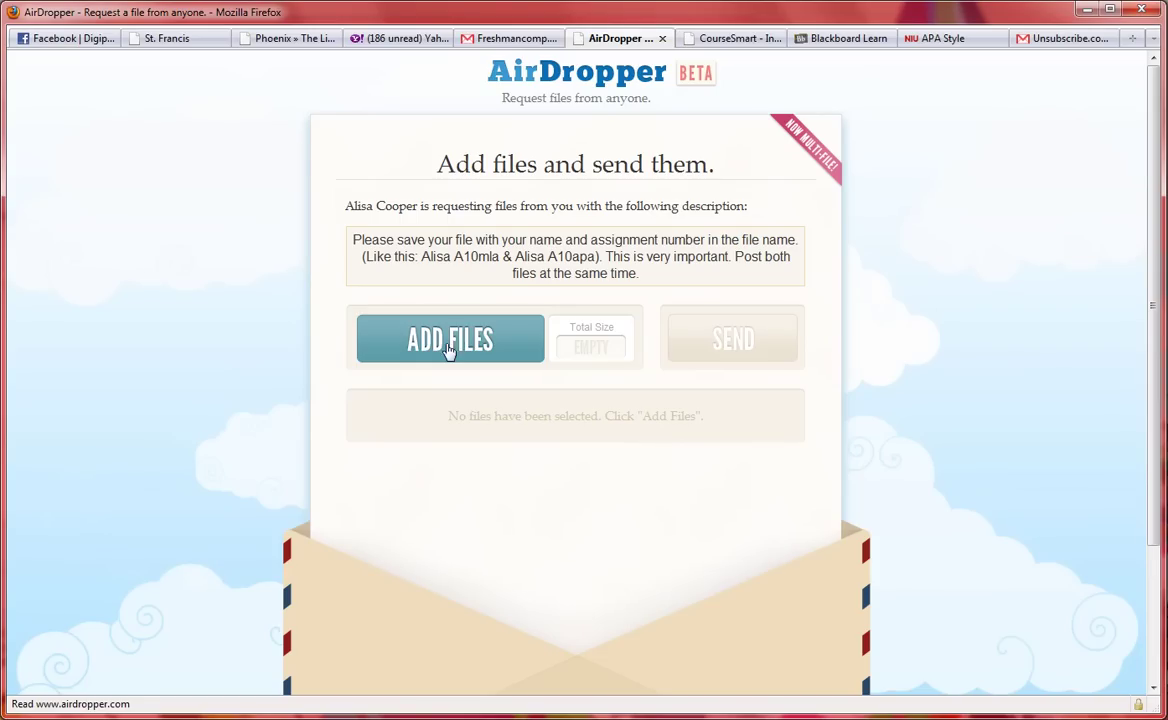
Add Alisa A10_APA.pdf and Alisa A10_MLA.pdf from the Desktop to the upload list.
left_click(453, 338)
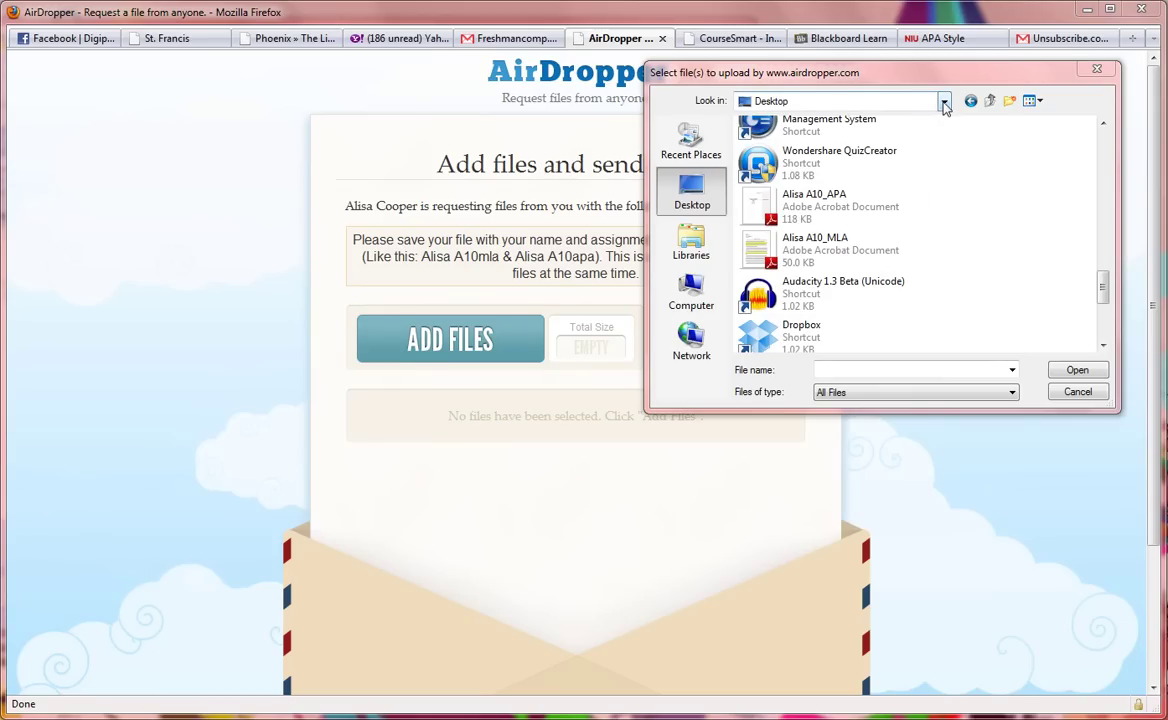
left_click(800, 208)
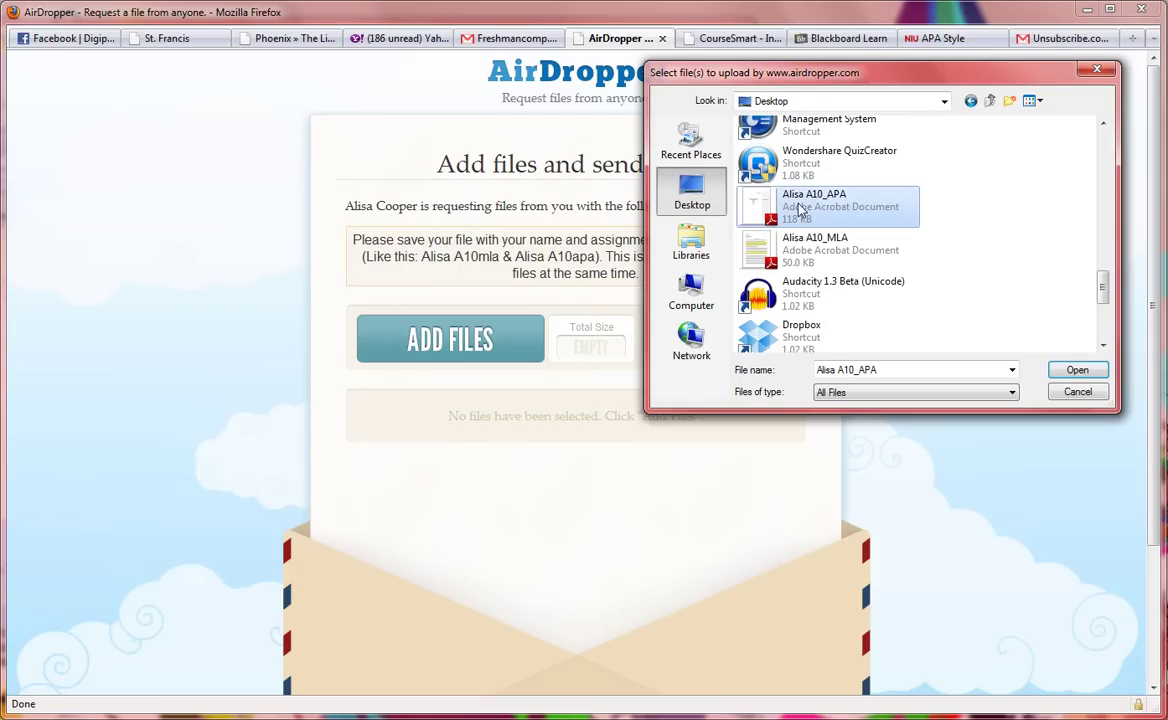
left_click(797, 254, "ctrl")
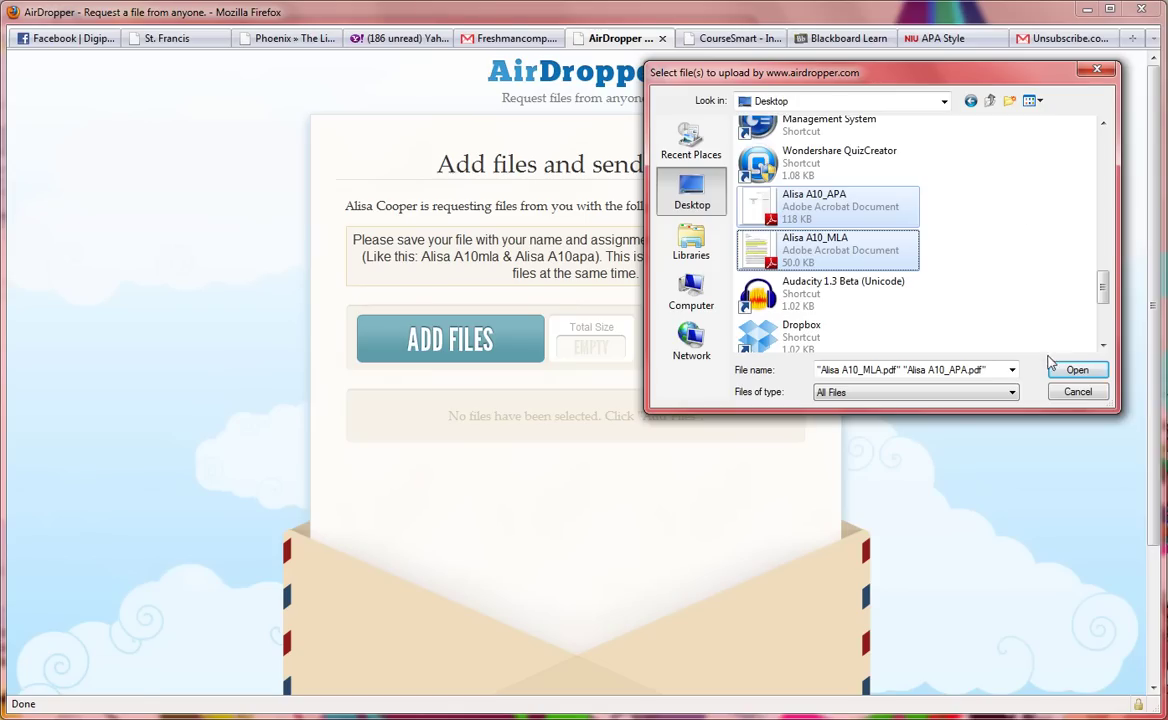
left_click(1075, 372)
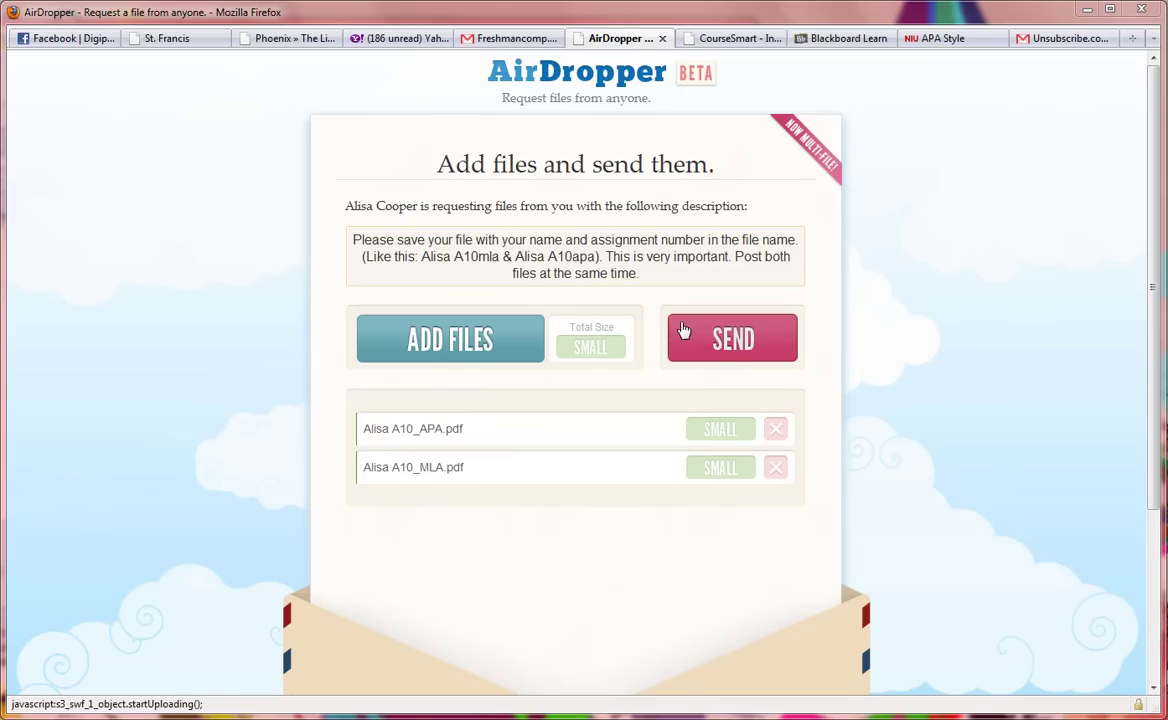
Send Alisa A10_APA.pdf and Alisa A10_MLA.pdf to the requester via AirDropper.
left_click(736, 347)
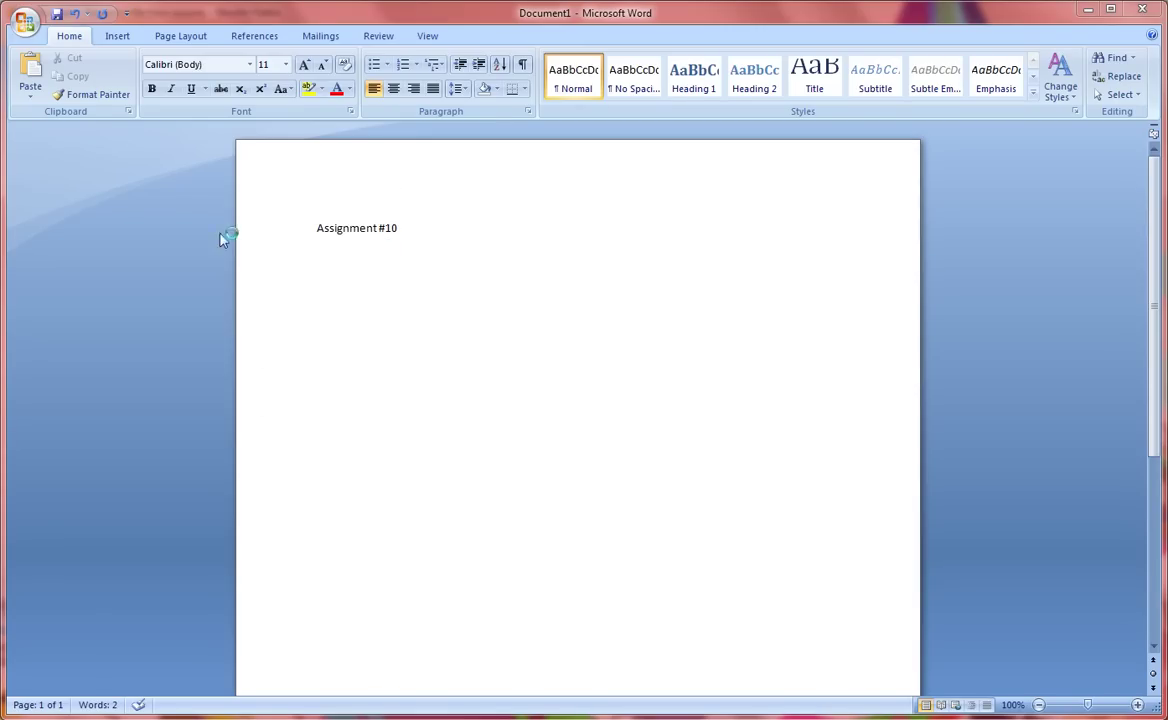
Save the Assignment #10 document as a Word 97-2003 file named 'Alisa A10 APA'.
left_click(26, 24)
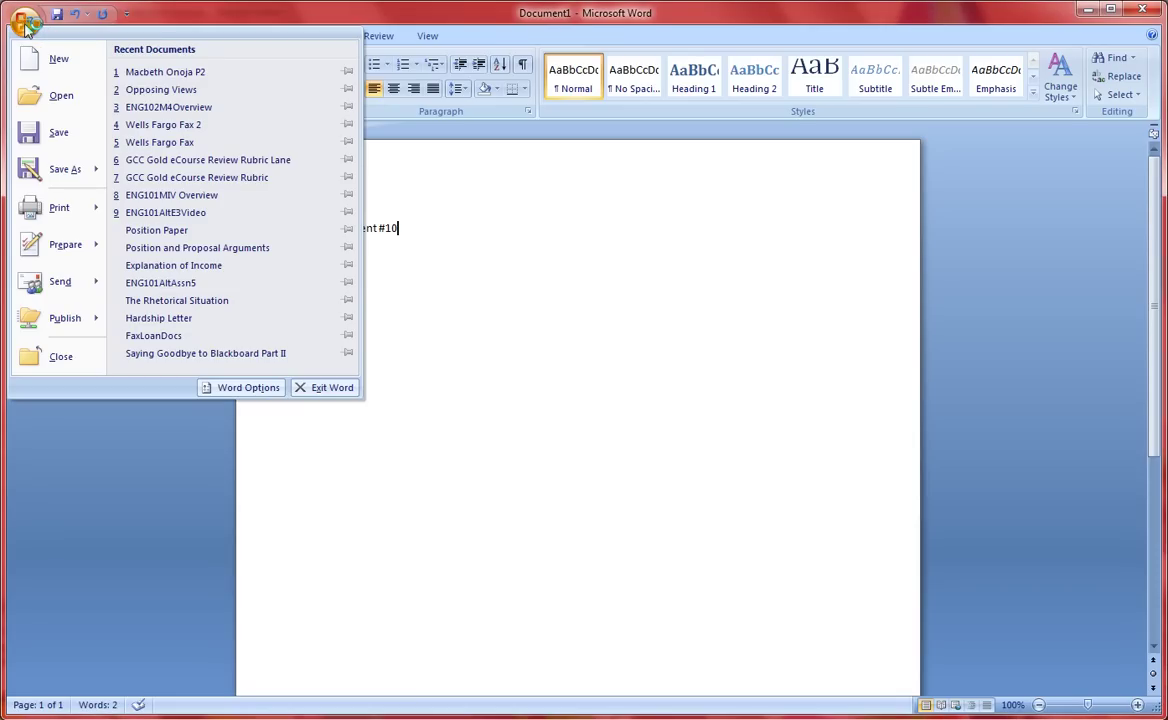
mouse_move(62, 169)
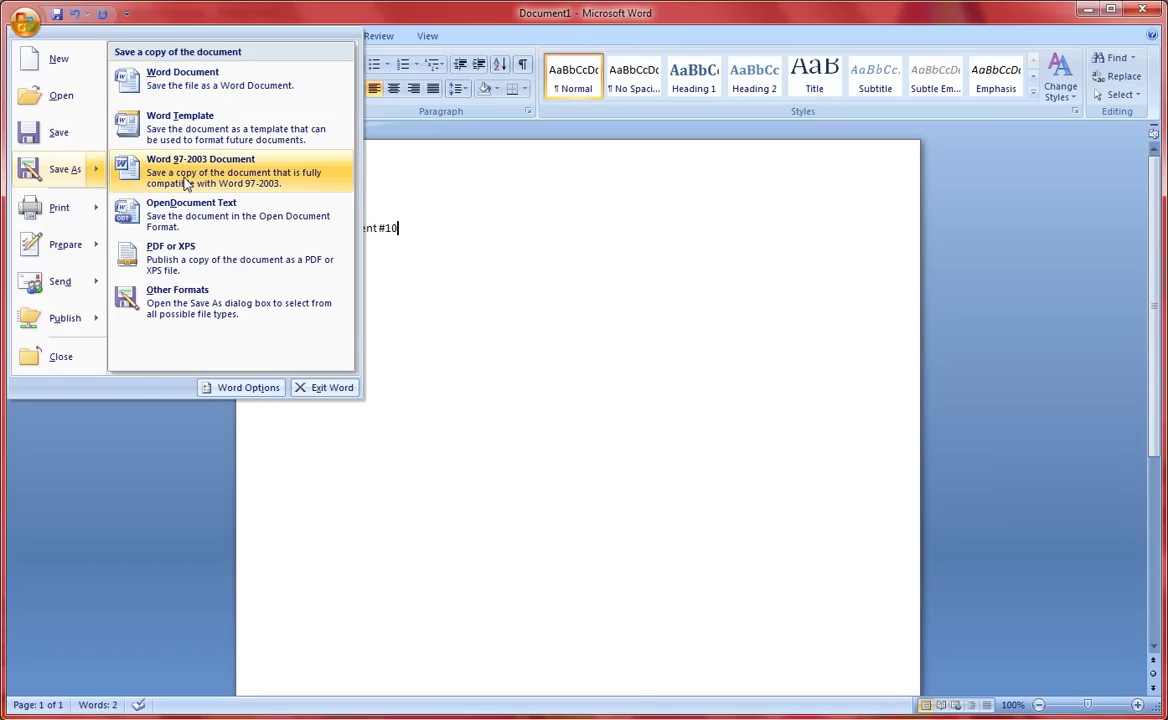
left_click(186, 183)
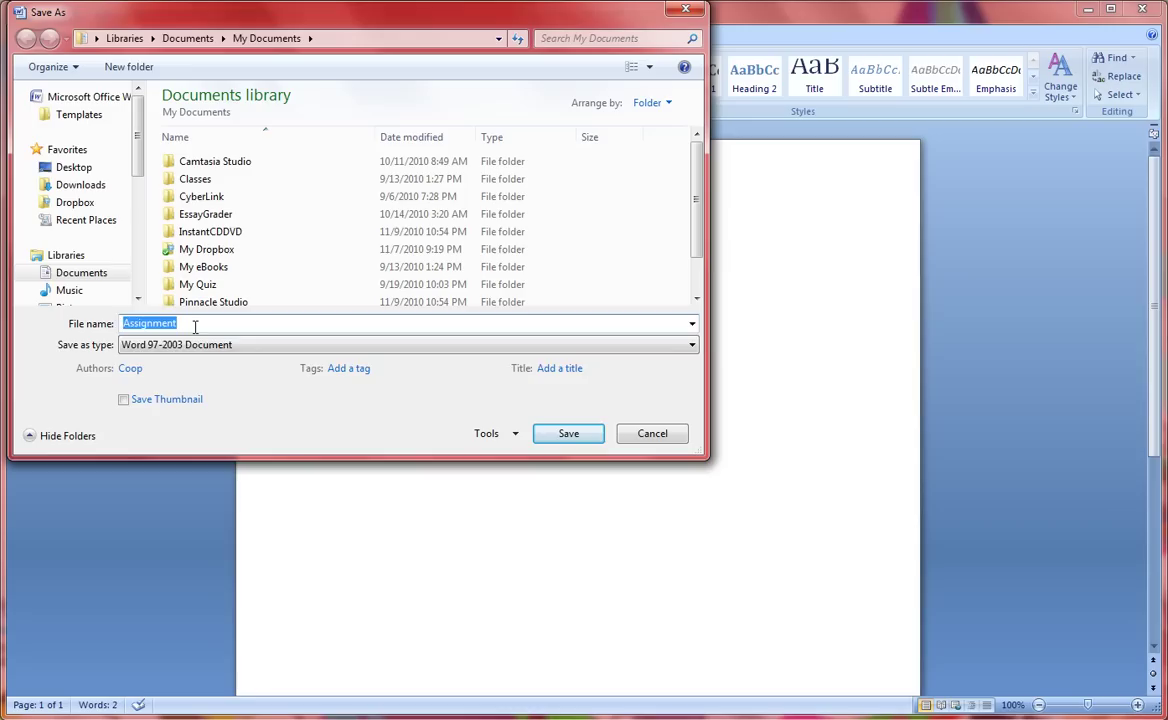
type("Alisa ")
type("A")
type("10")
type(" APA")
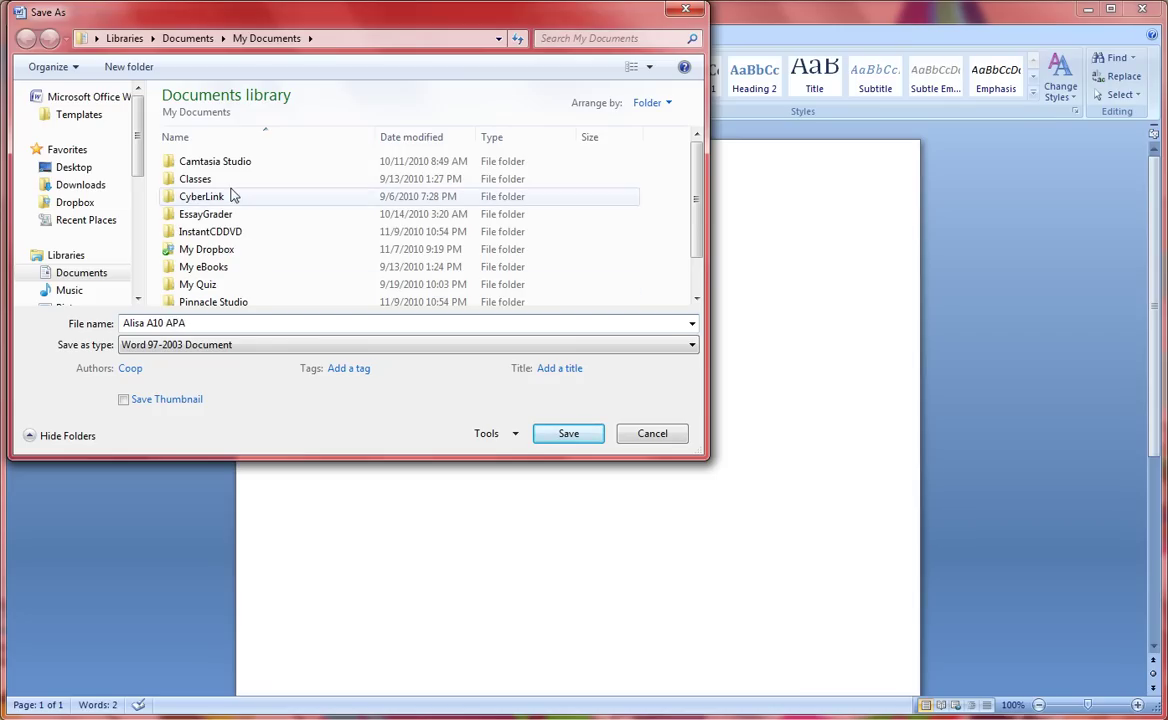
left_click(570, 436)
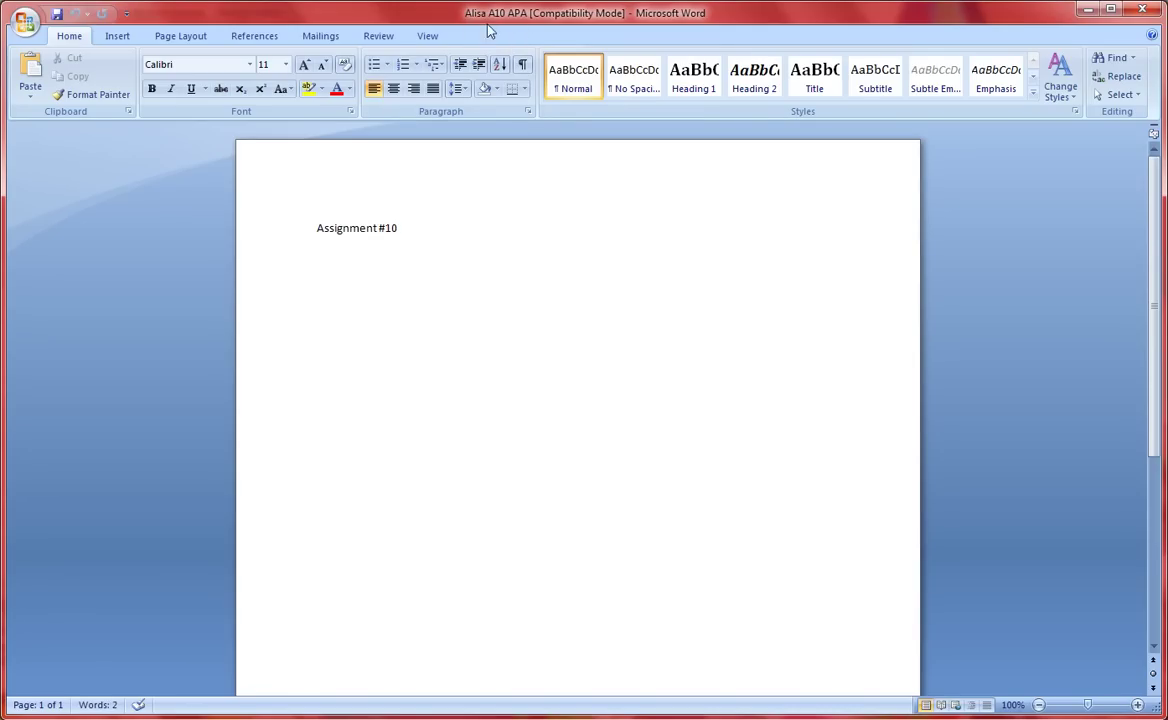
mouse_move(466, 14)
left_mouse_down()
mouse_move(499, 14)
mouse_move(466, 17)
left_mouse_up()
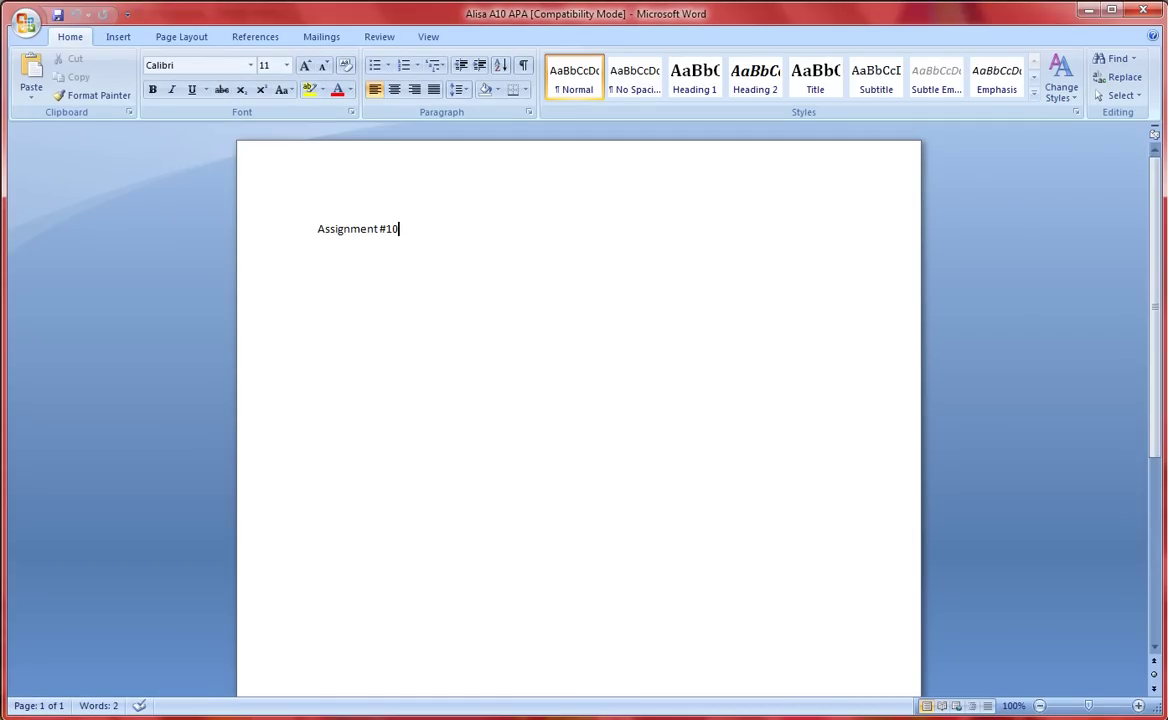